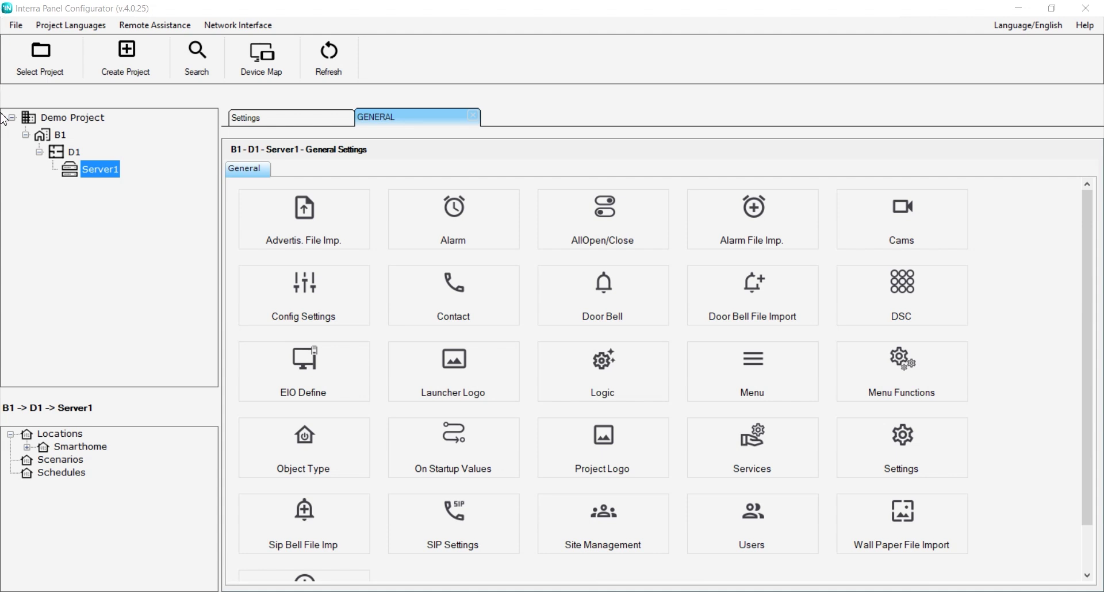
Open the Settings page from the general settings of Server1.
right_click(103, 177)
click(124, 180)
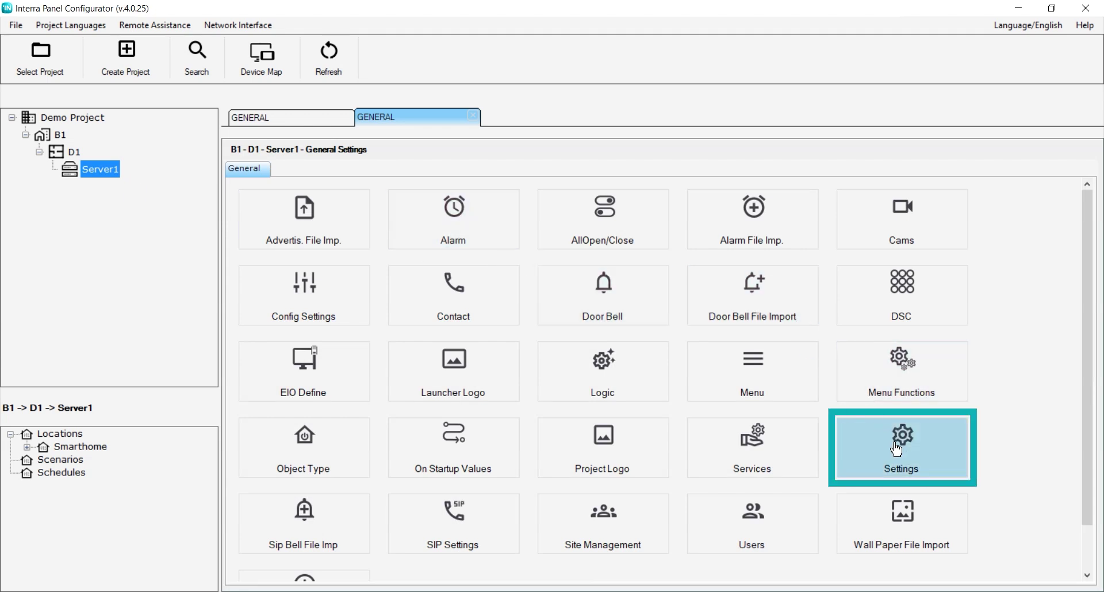
click(922, 454)
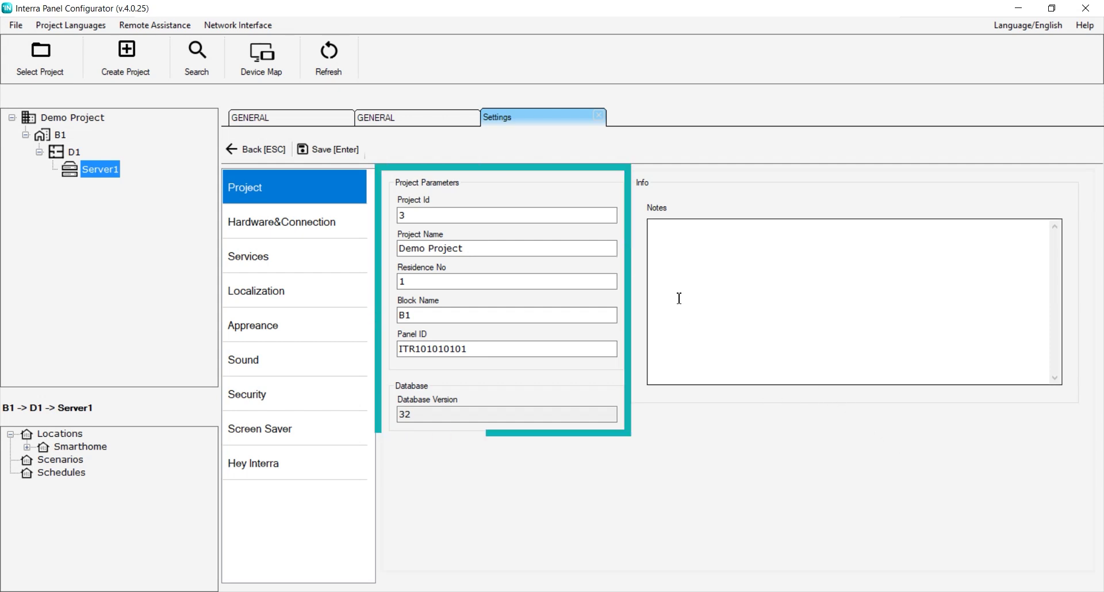
Set the Project Id in the project parameters to 1001000.
click(565, 216)
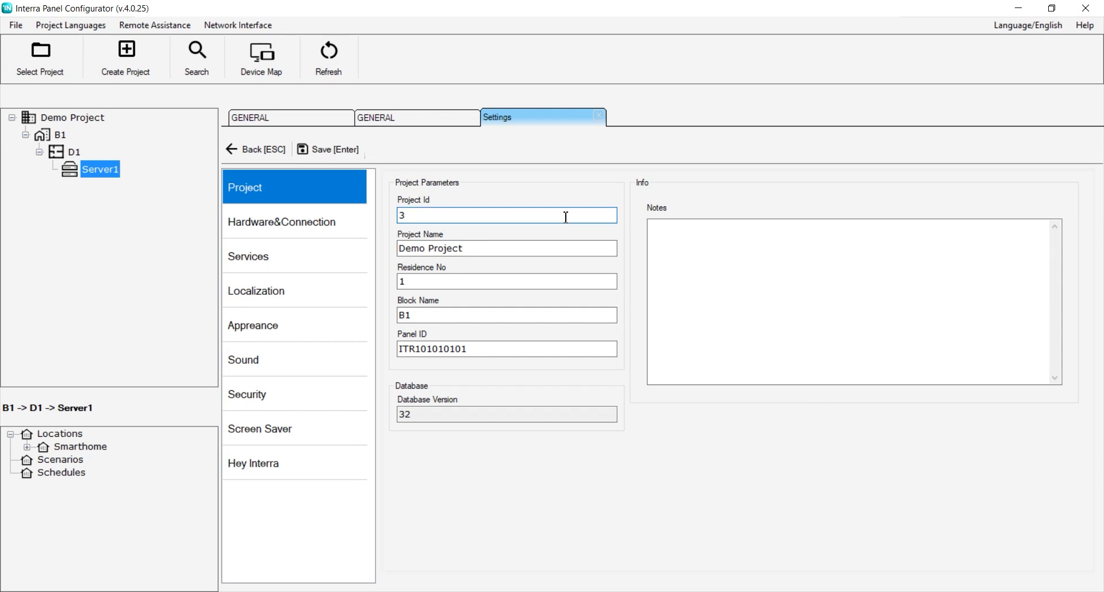
key(BackSpace)
text(1001)
text(25)
text(0)
key(BackSpace)
key(BackSpace)
key(BackSpace)
key(BackSpace)
text(1000)
Review the project name, residence number and block name fields, as well as the hardware and connection settings.
double_click(525, 246)
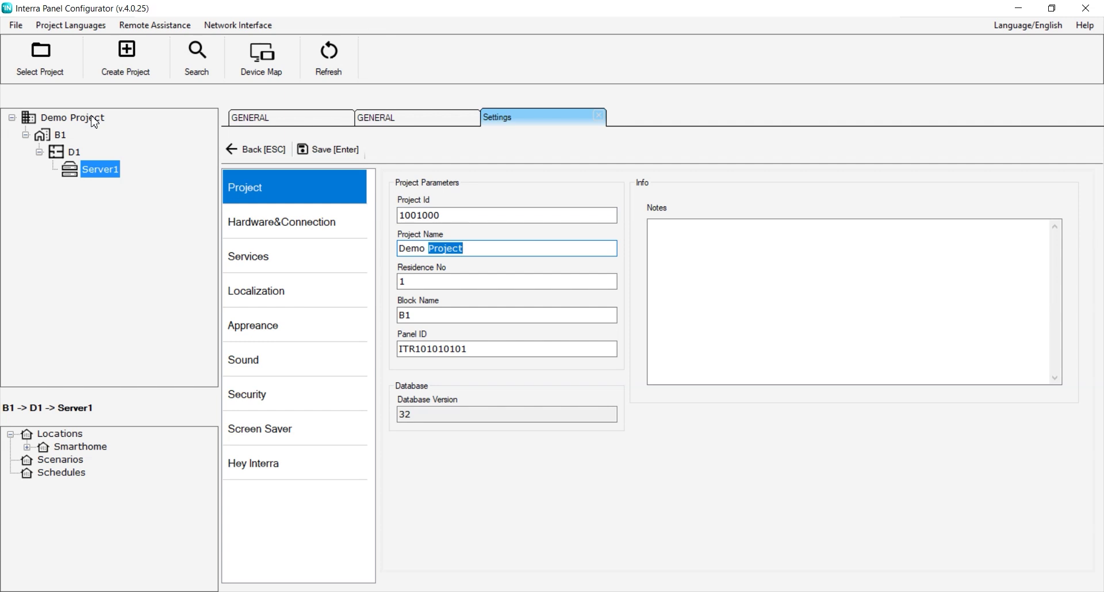
click(487, 252)
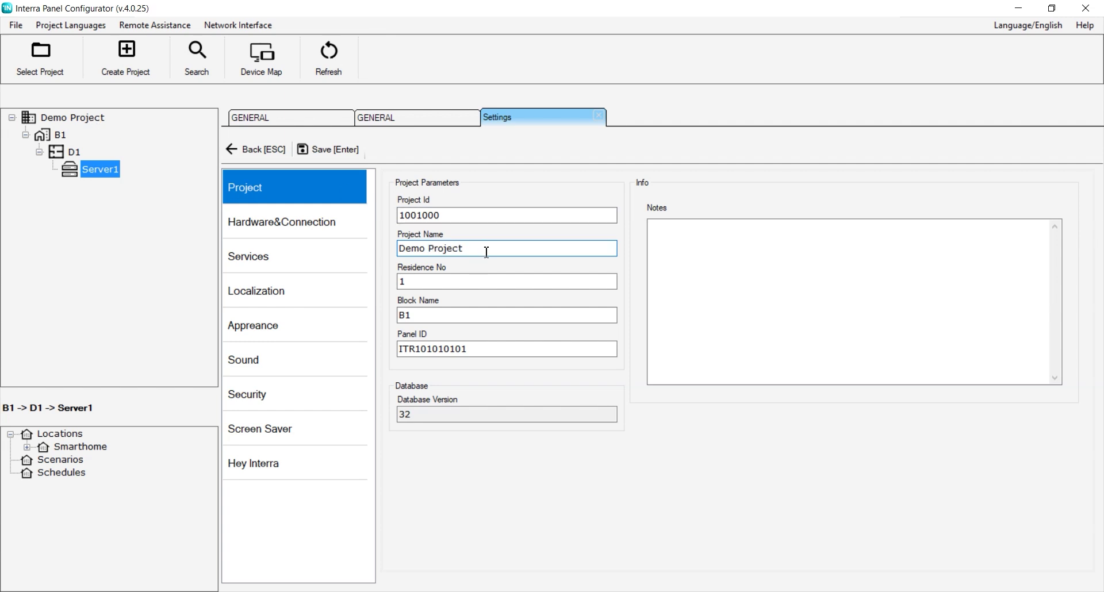
click(473, 281)
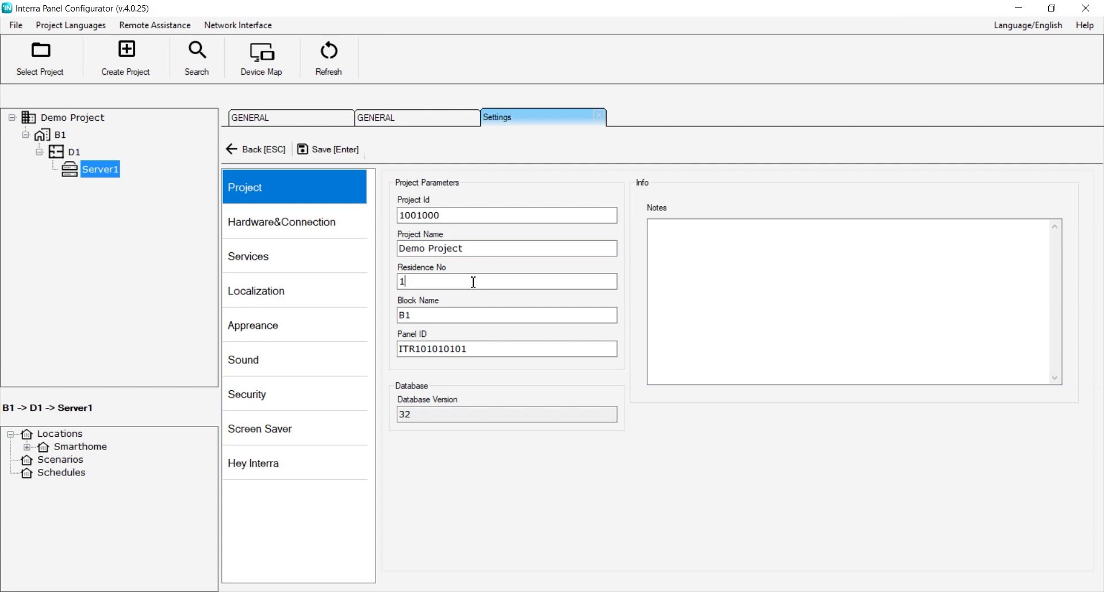
click(448, 319)
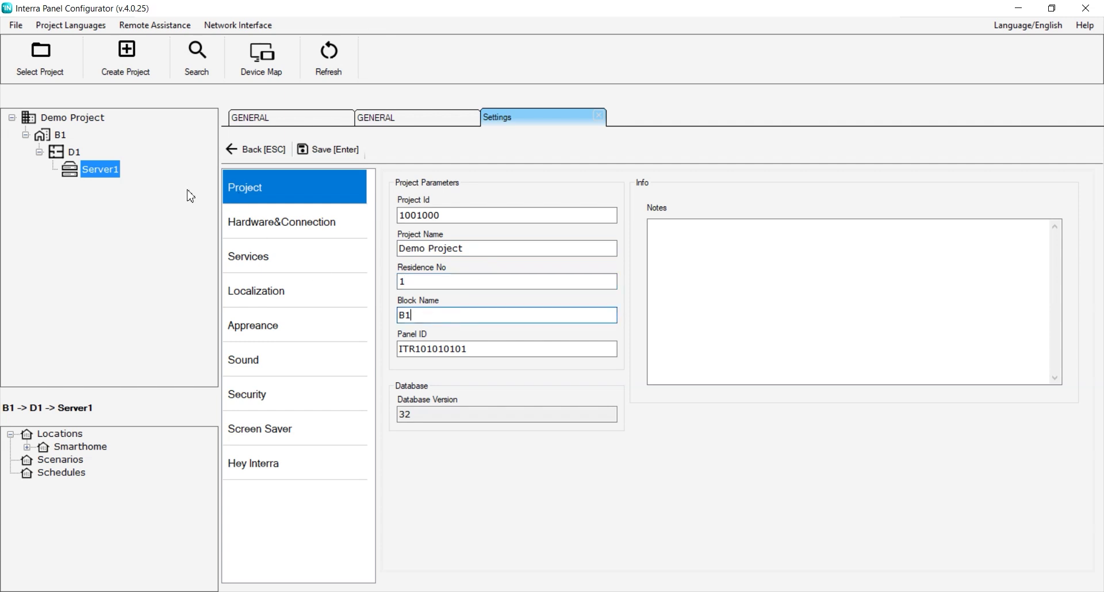
click(319, 230)
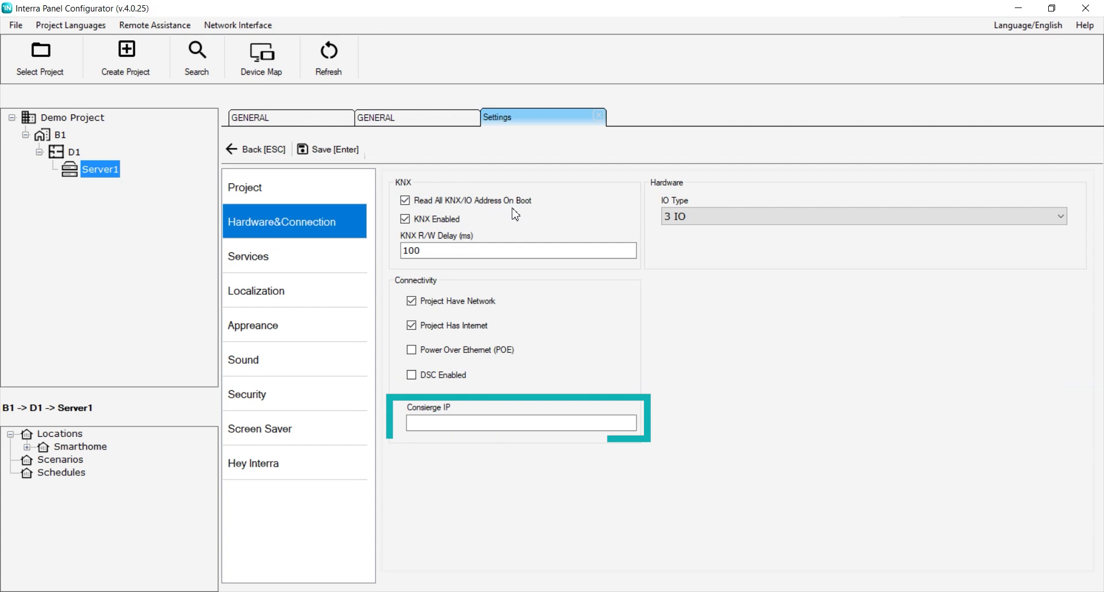
Examine the financial type, news RSS feed and location options in the Services settings.
click(316, 274)
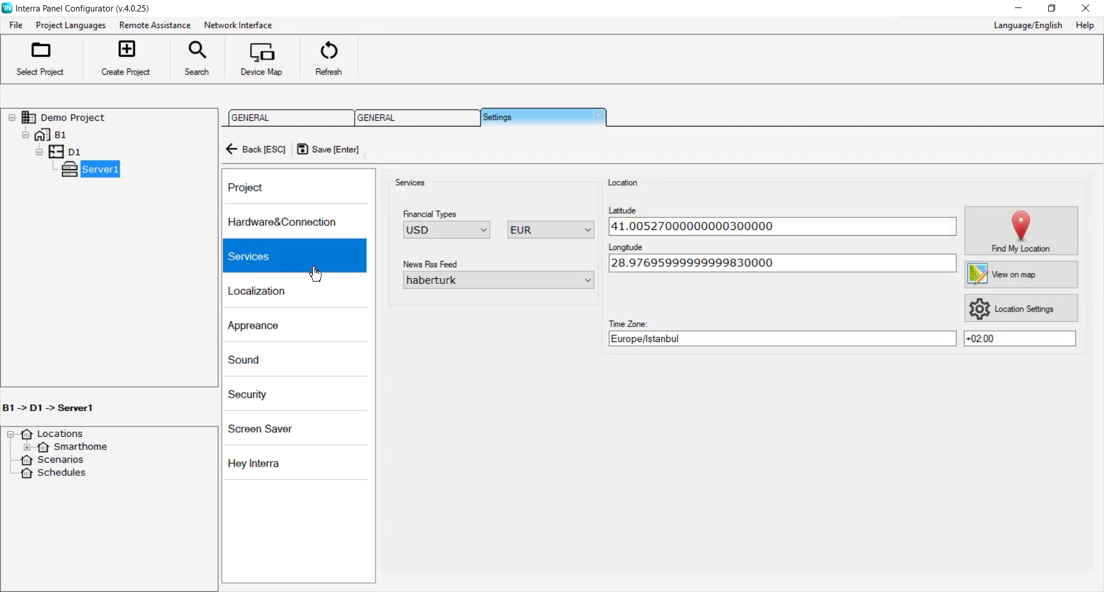
click(471, 234)
click(485, 234)
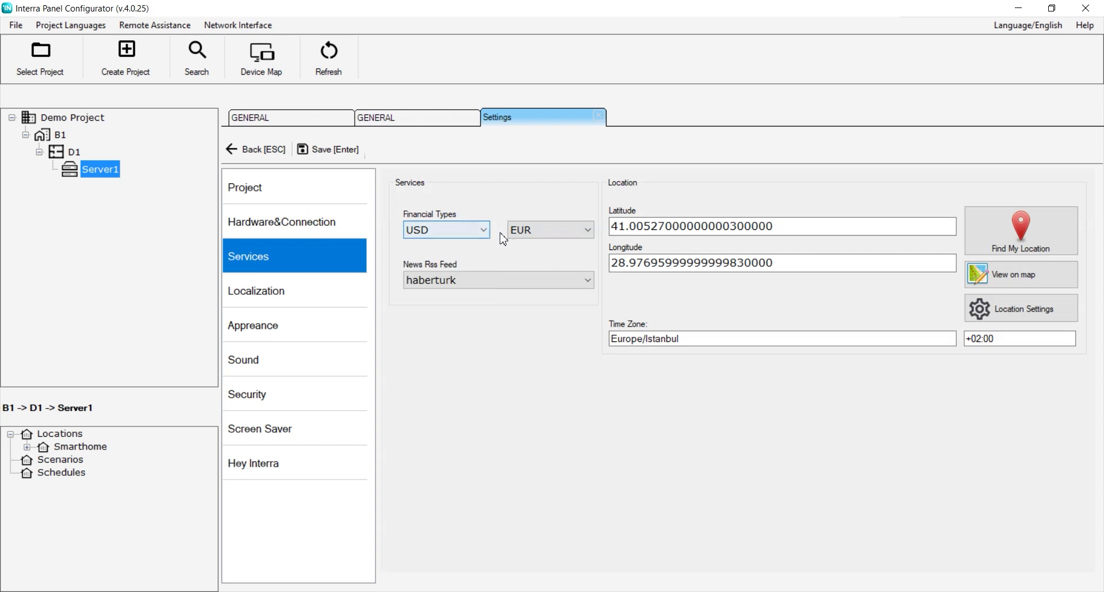
click(522, 232)
click(456, 235)
click(454, 235)
click(455, 236)
click(461, 279)
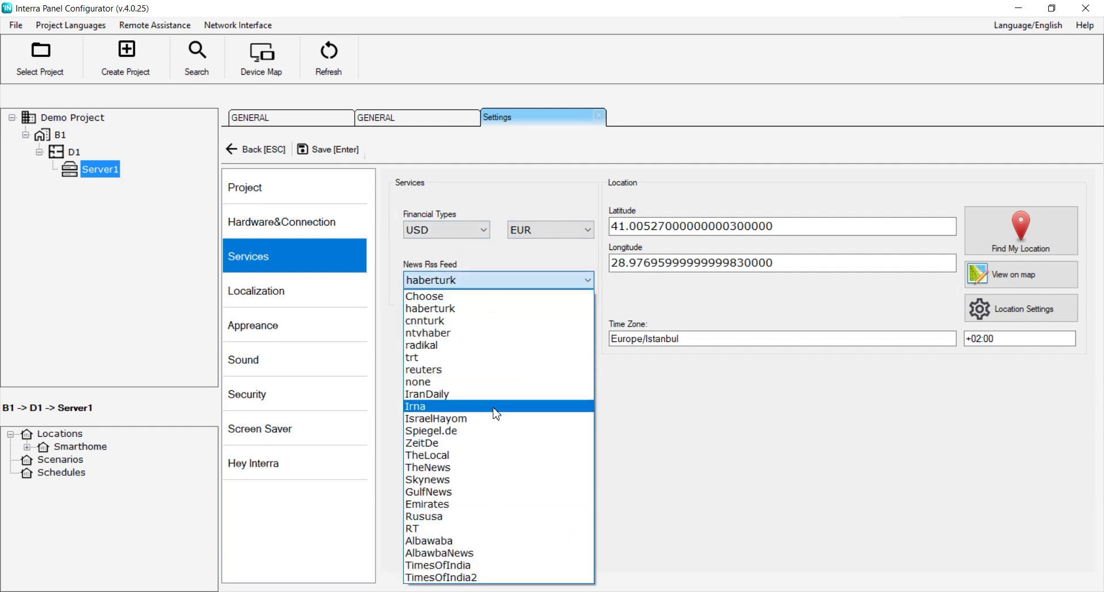
click(660, 410)
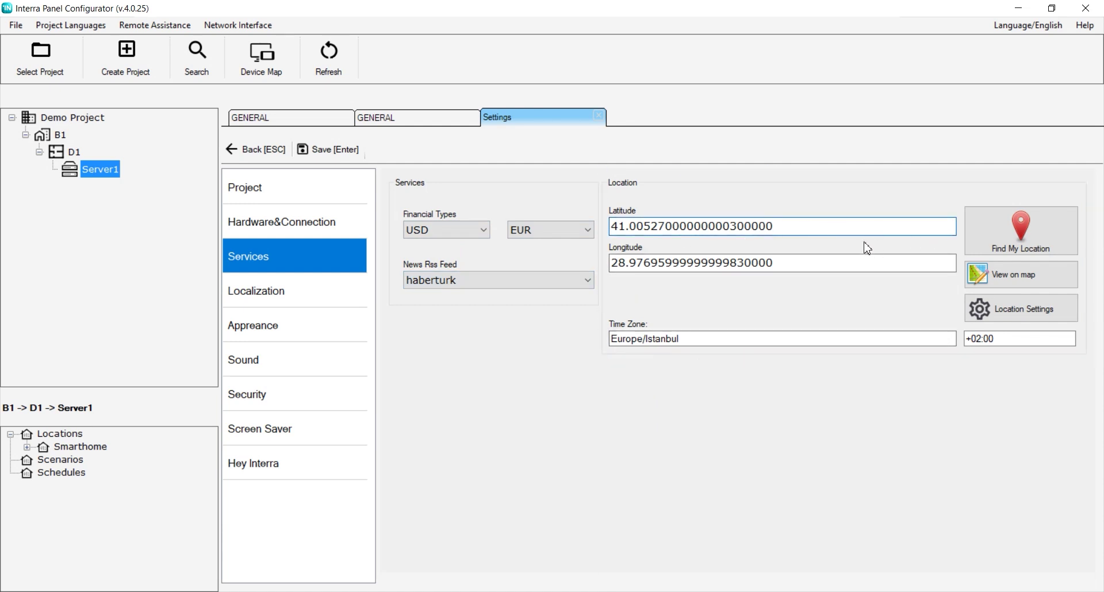
double_click(826, 227)
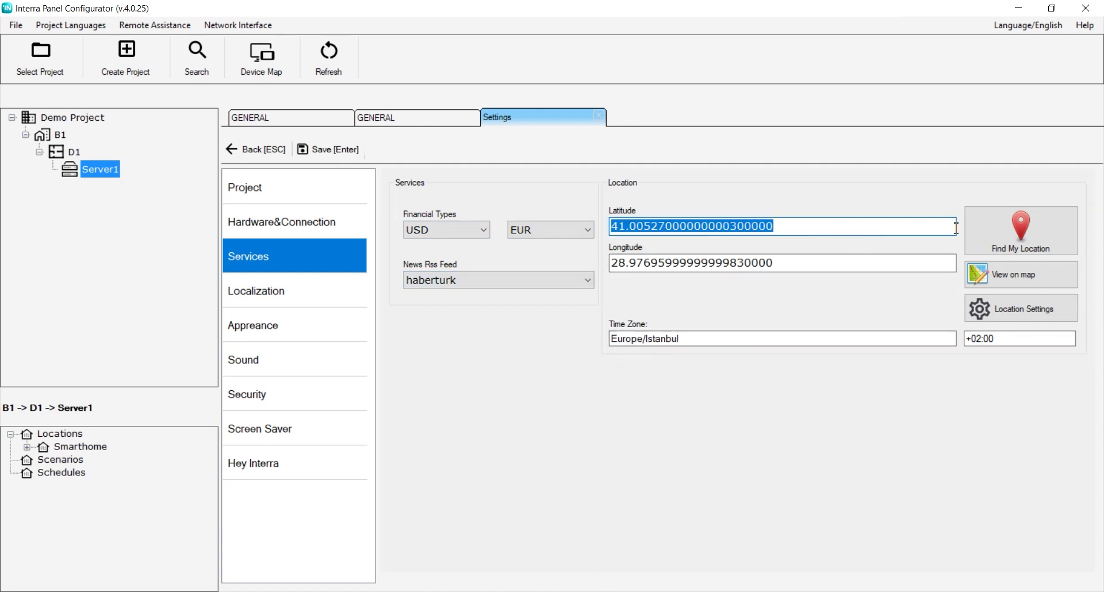
click(1017, 242)
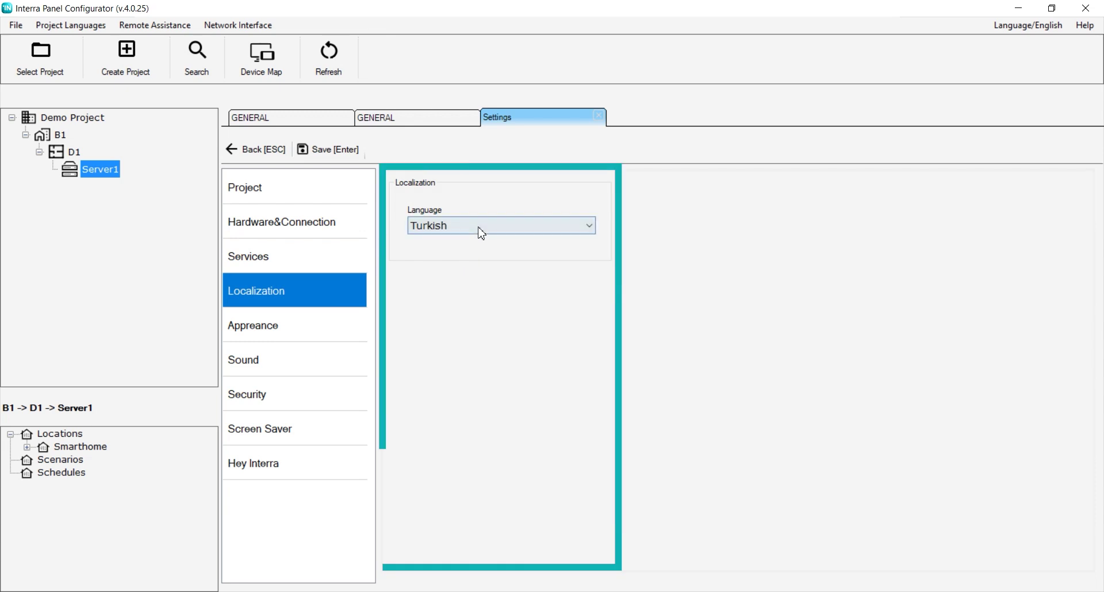
Set the project's localization language to English.
click(481, 227)
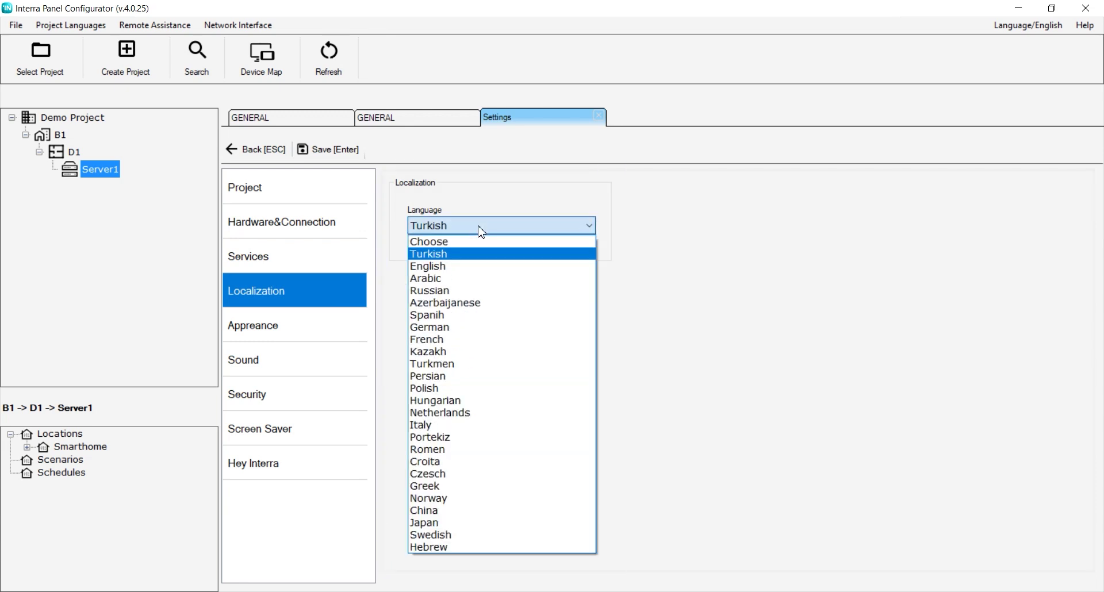
click(477, 266)
Examine the appearance options and the doorbell MP3, doorbell step and SIP MP3 sound settings.
click(318, 327)
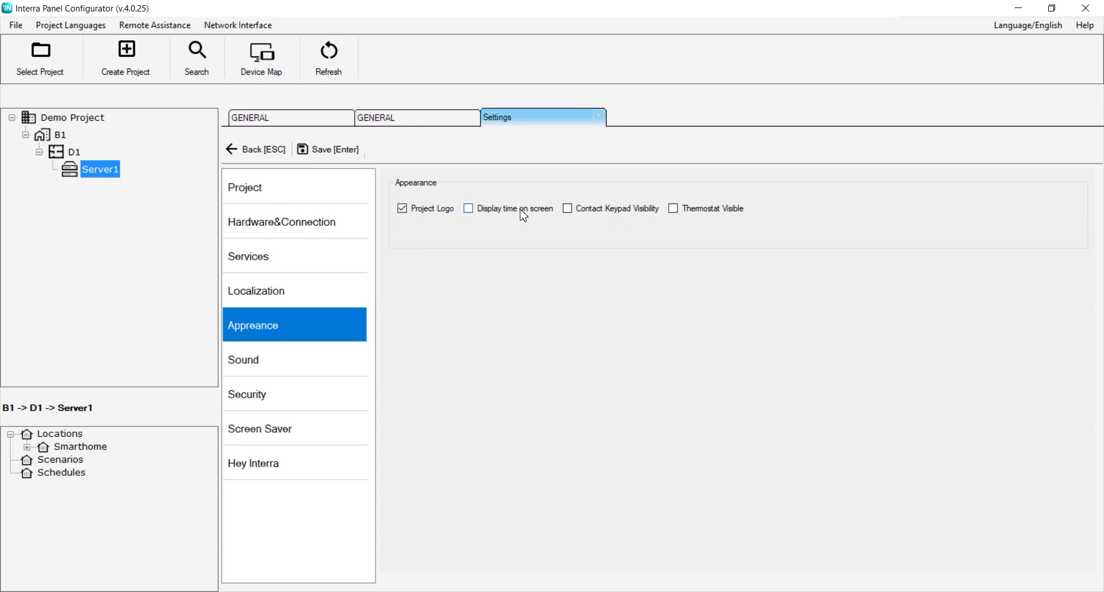
click(316, 364)
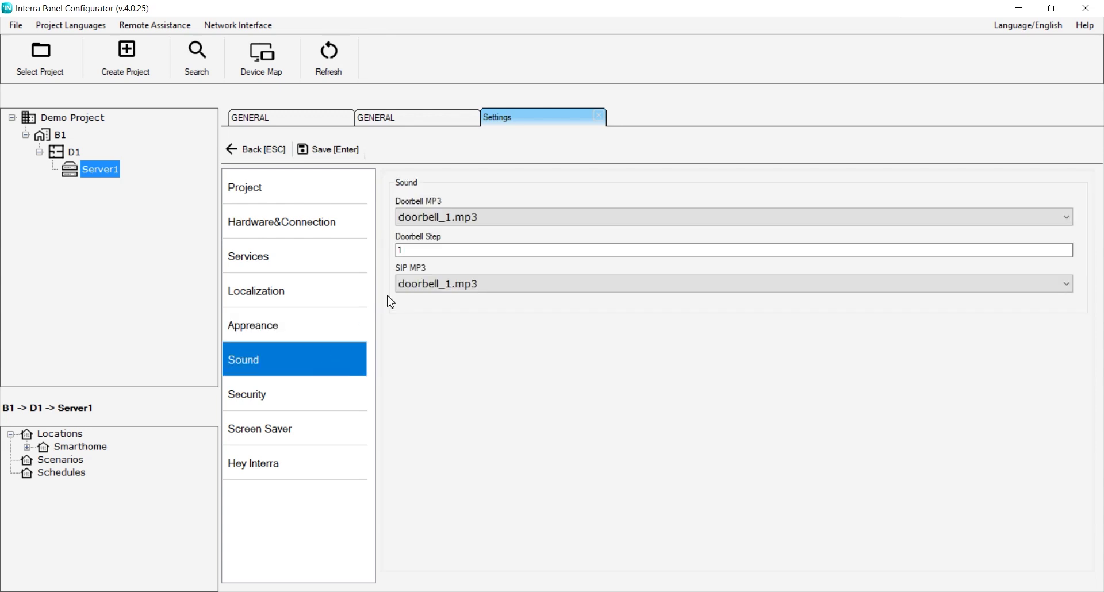
click(467, 218)
click(467, 218)
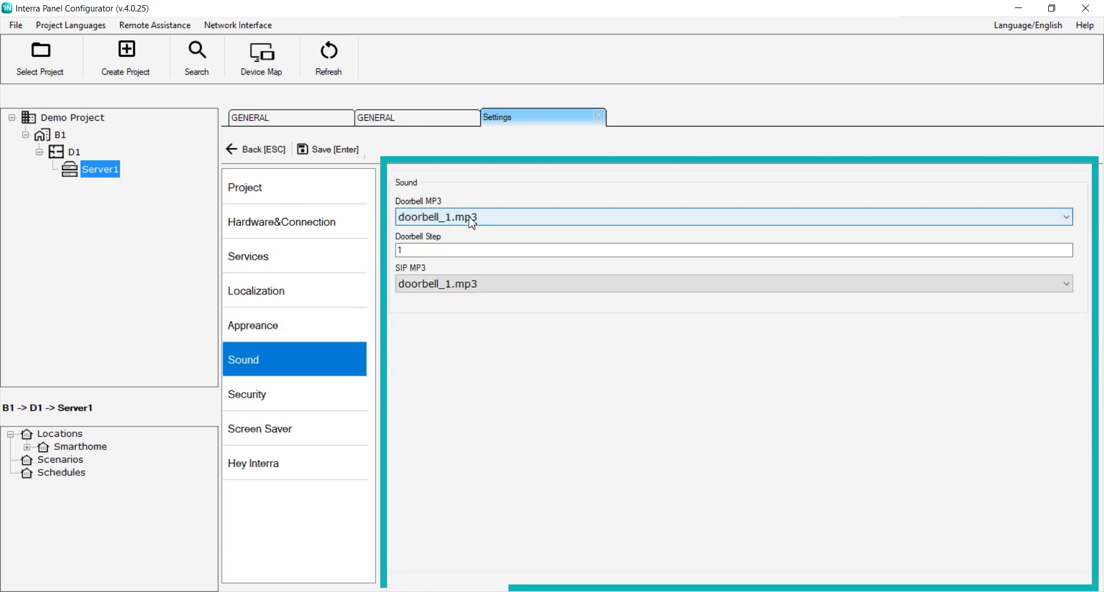
click(468, 250)
double_click(469, 250)
click(469, 250)
click(468, 284)
Reveal the admin password in the Security settings.
click(328, 402)
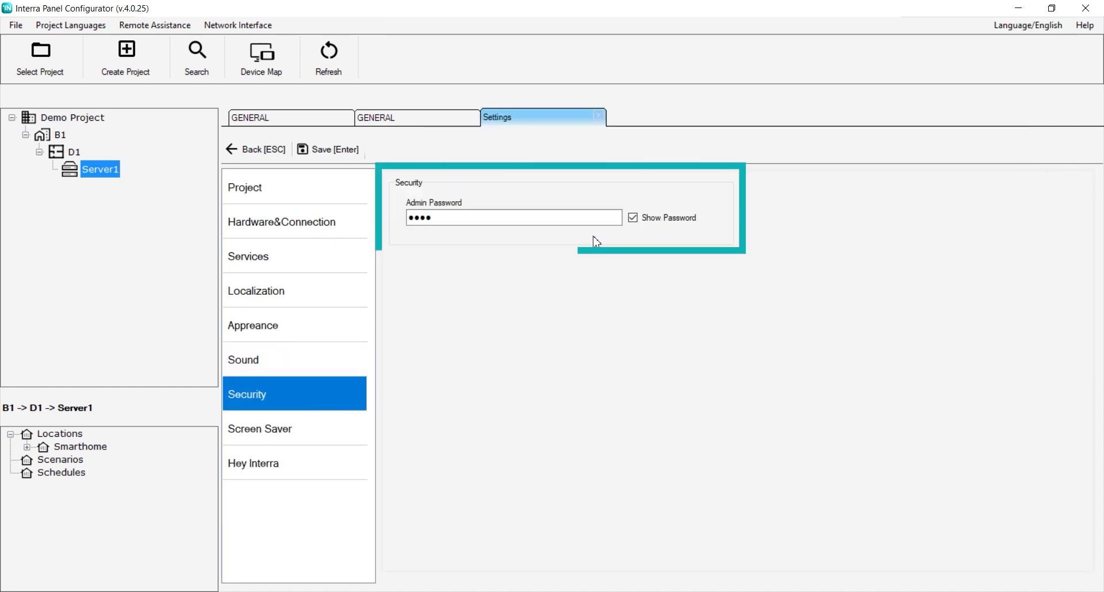
click(640, 226)
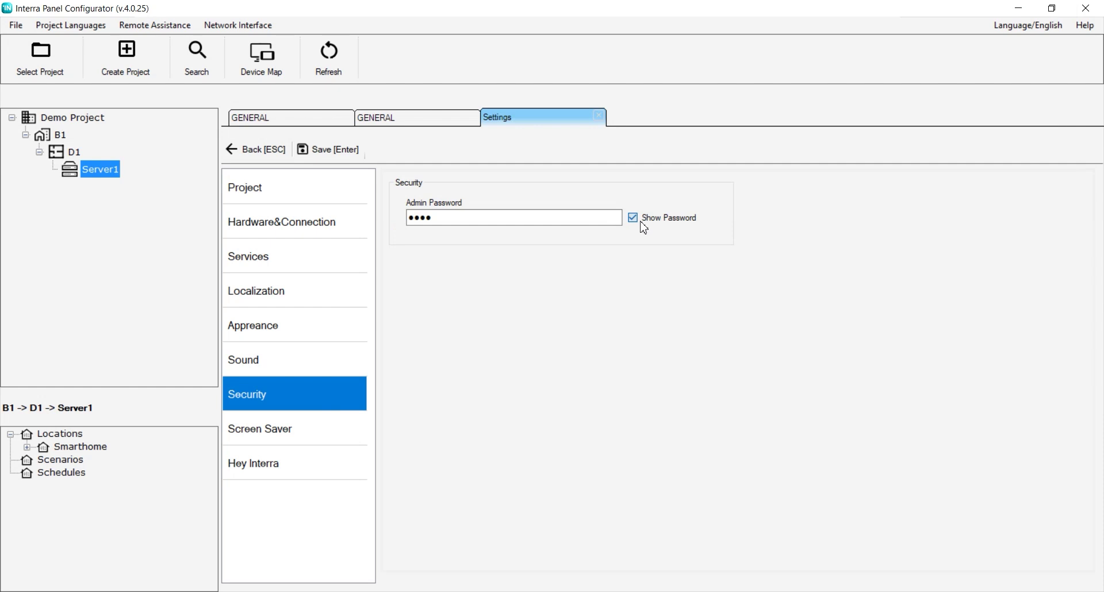
click(633, 218)
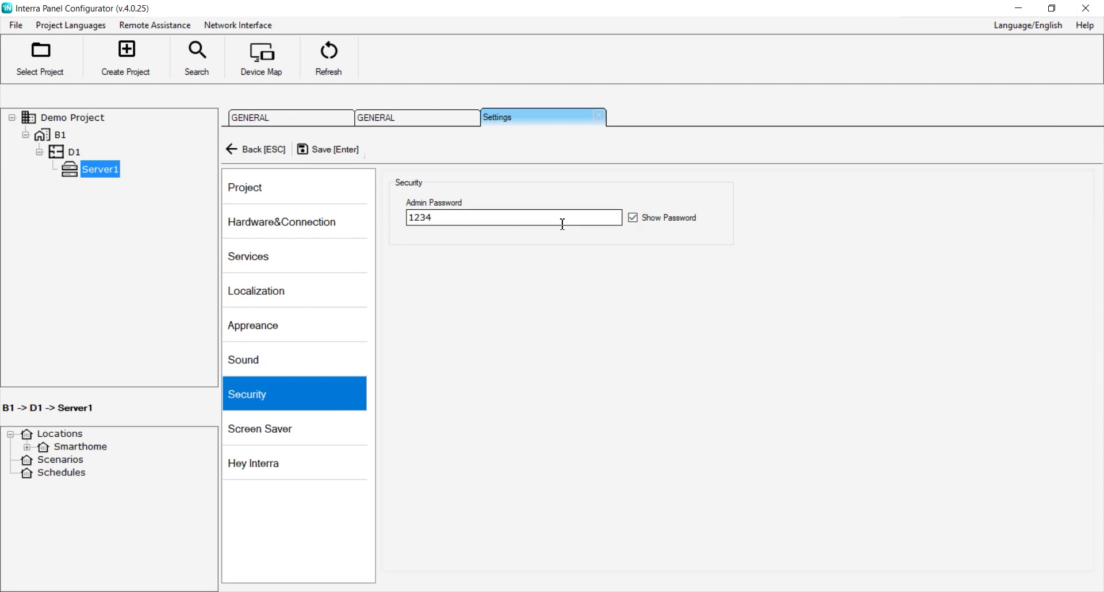
Select DIGITAL CLOCK as the screen saver type in the Screen Saver settings.
click(342, 437)
click(506, 222)
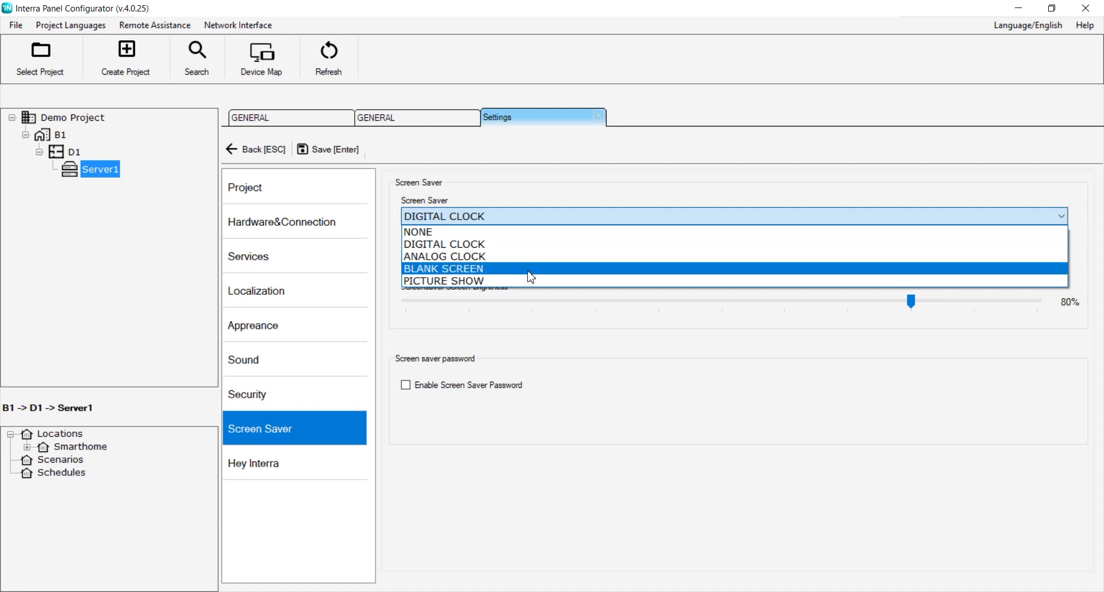
click(534, 244)
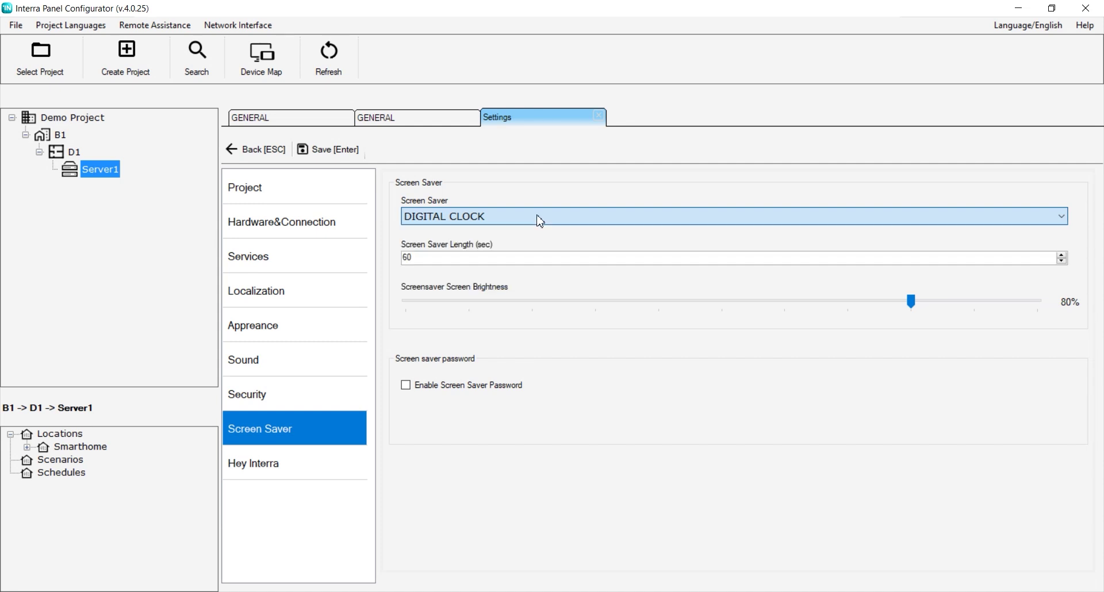
Examine the Hey Interra voice settings, including the License Id field and the language choices.
click(344, 471)
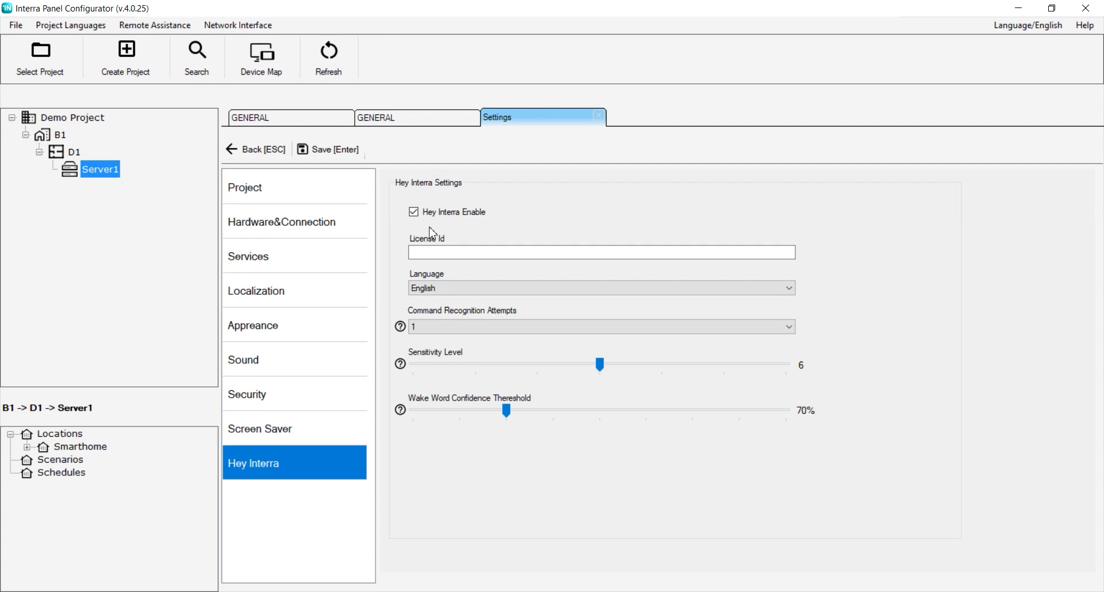
click(446, 251)
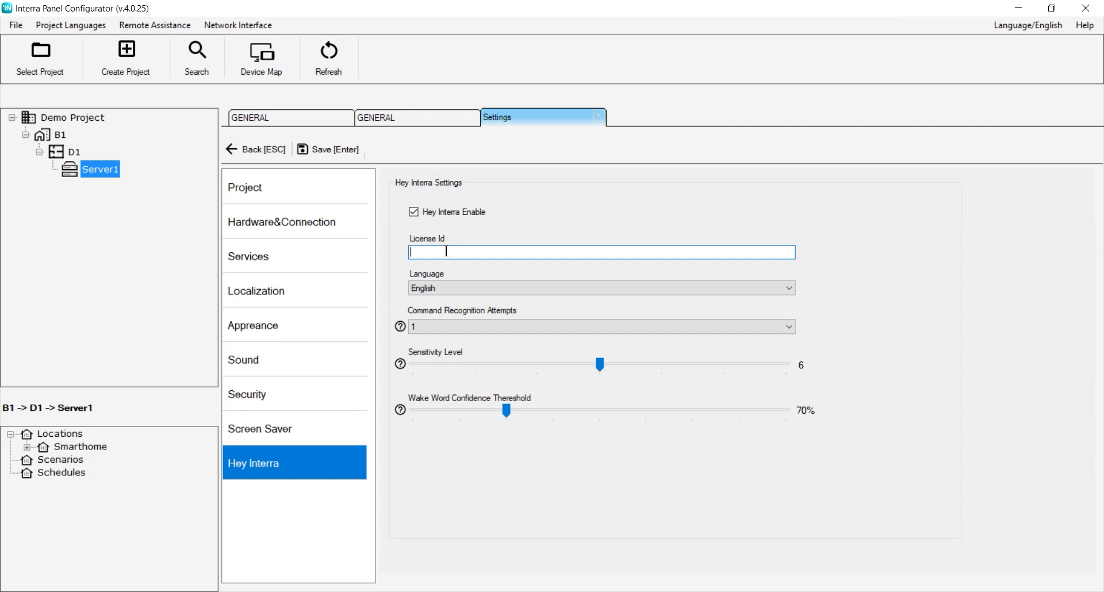
click(457, 290)
click(459, 292)
click(459, 291)
click(456, 292)
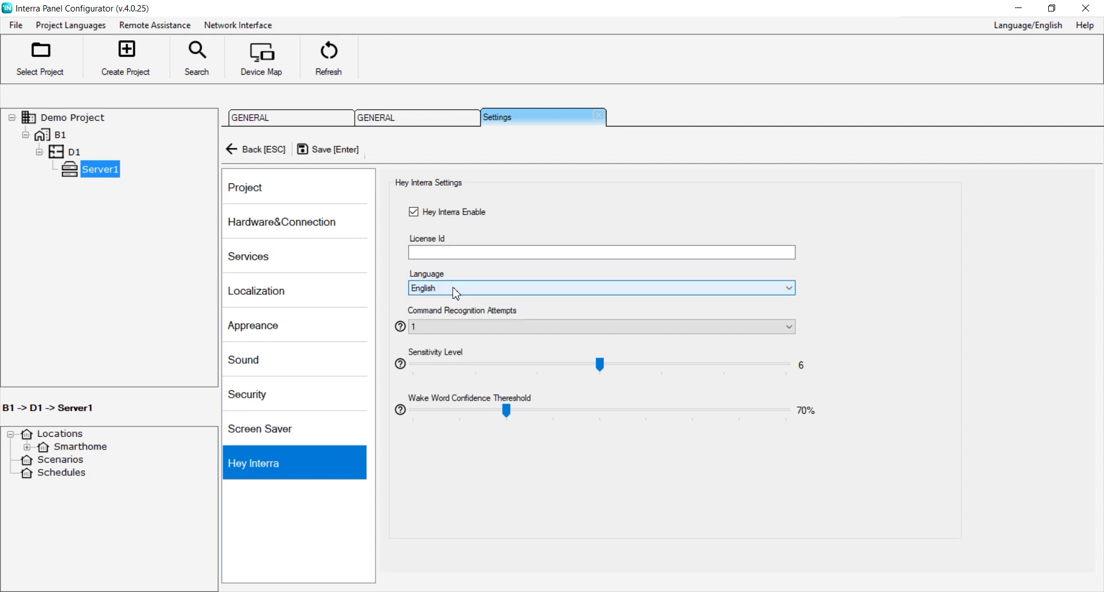
click(456, 291)
click(457, 292)
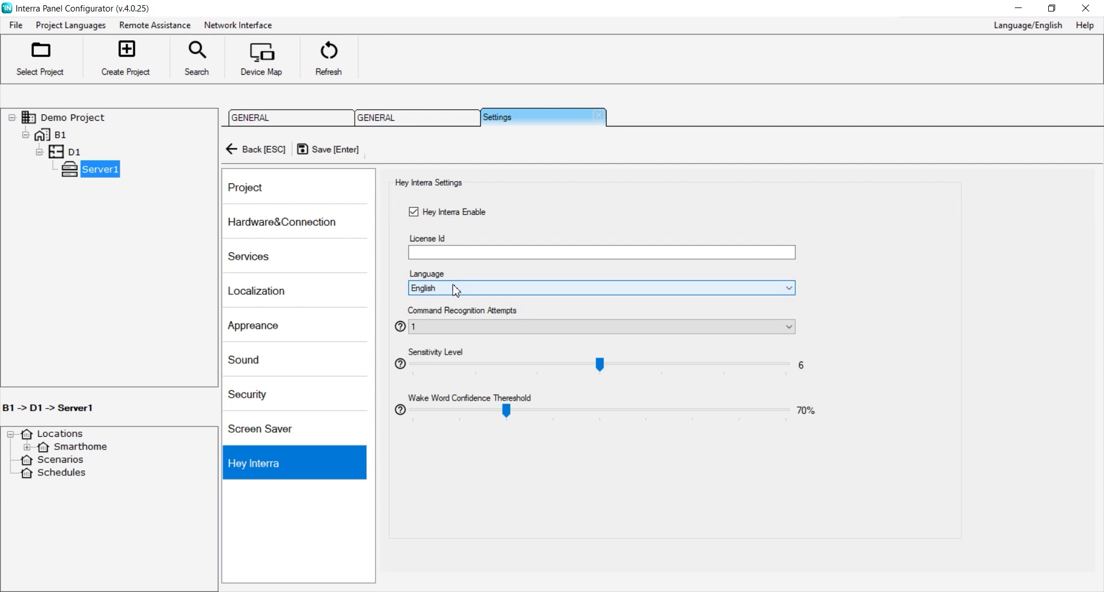